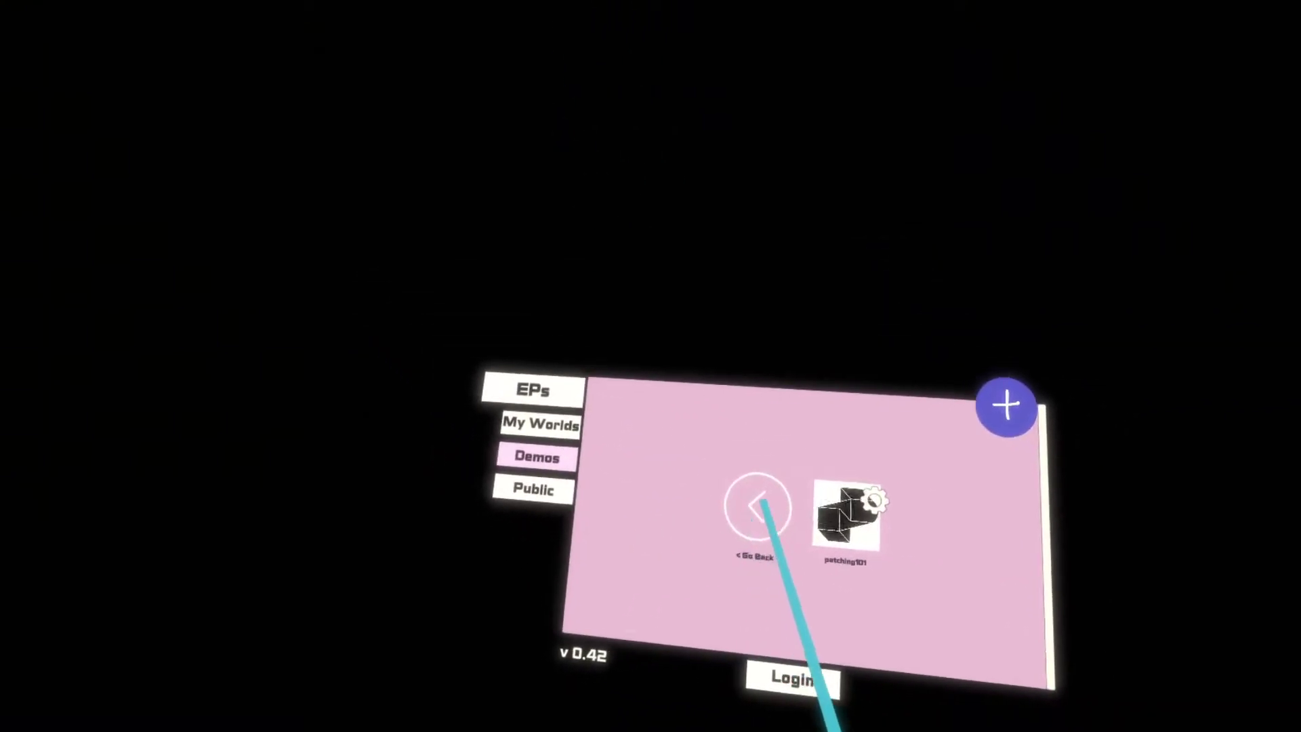
Open the patching101 demo world from the Building folder
{"action": "left_click", "coordinate": [752, 505]}
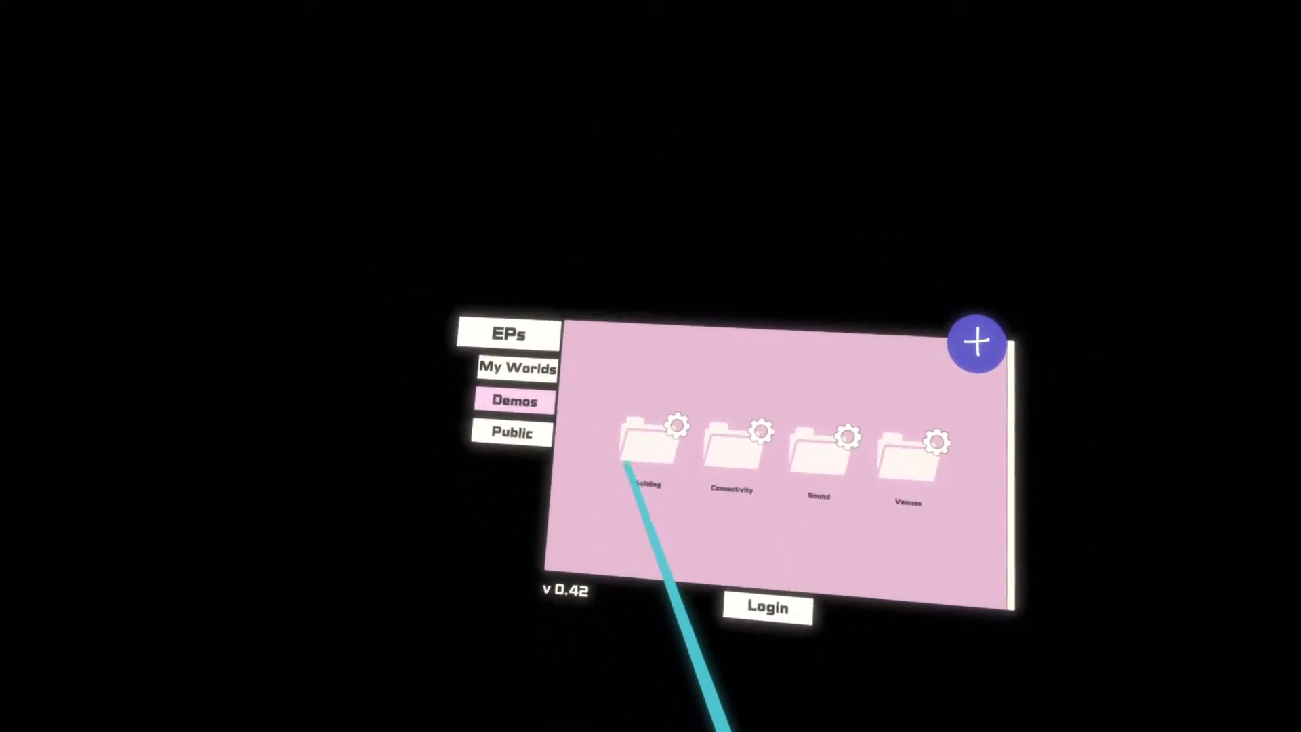
{"action": "left_click", "coordinate": [642, 476]}
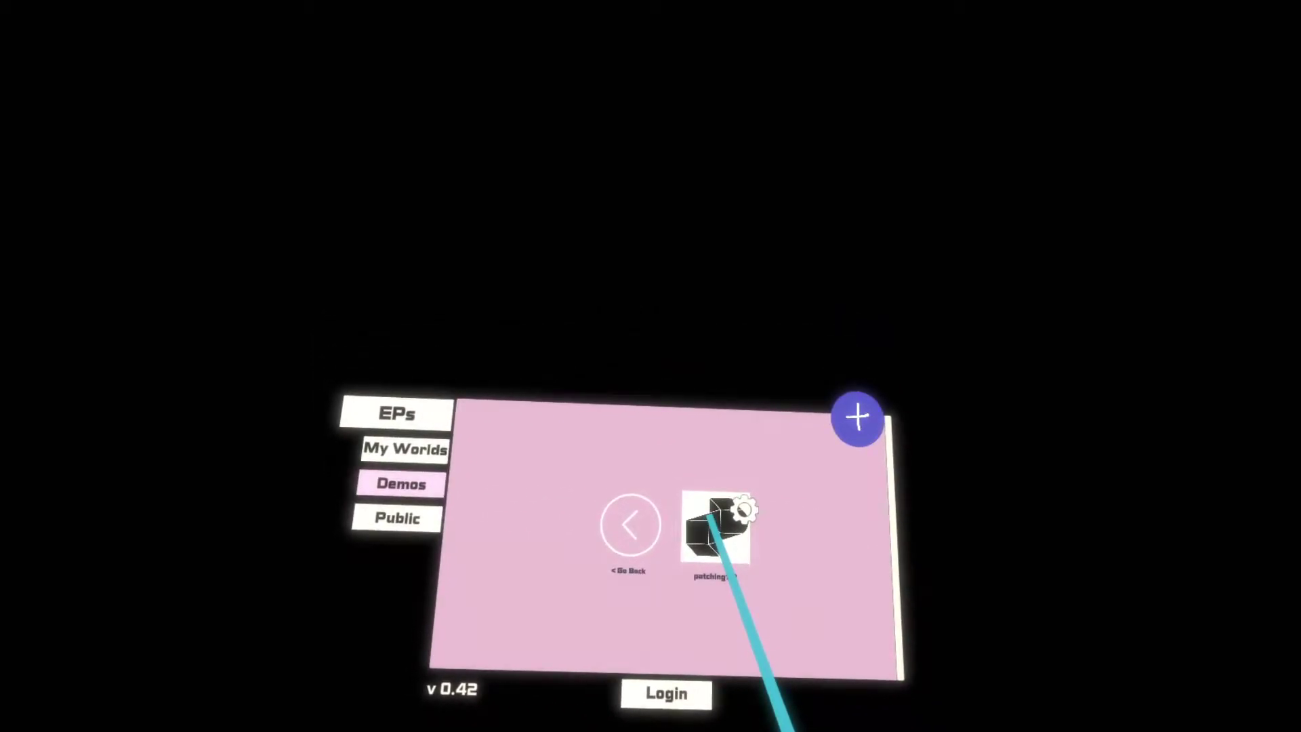
{"action": "left_click", "coordinate": [709, 516]}
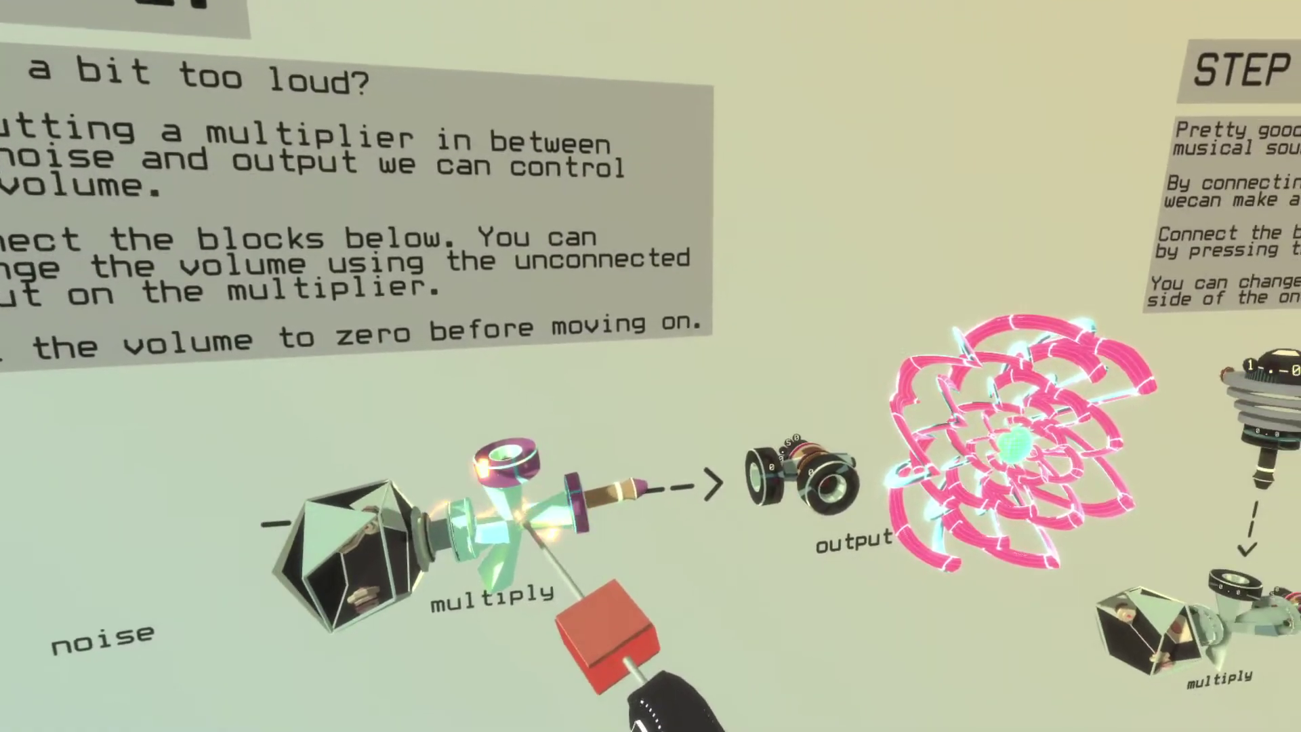
Connect the joined noise and multiply blocks to the output block in Step 2
{"action": "left_click_drag", "start_coordinate": [525, 518], "coordinate": [651, 515]}
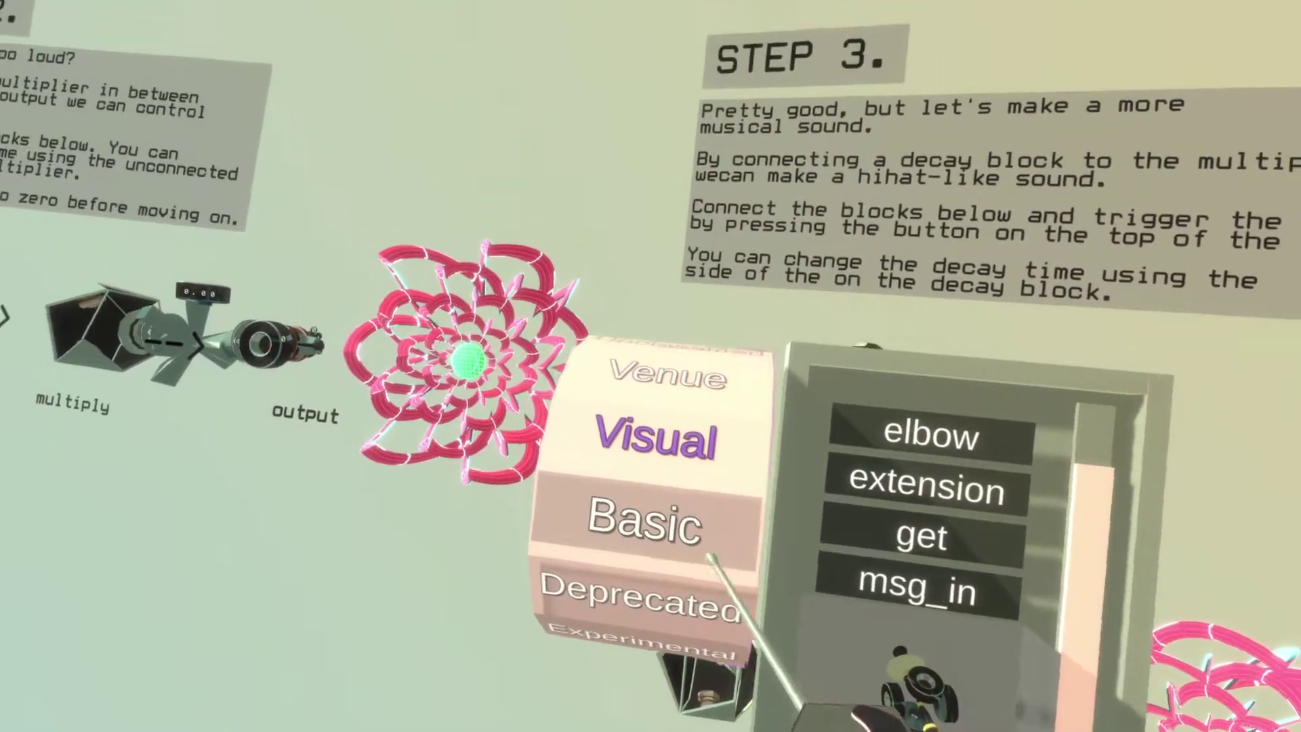
Take a rail block from the Kinetic category of the block library and place it in the Step 3 area
{"action": "scroll", "coordinate": [658, 461], "scroll_direction": "up", "scroll_amount": 3}
{"action": "scroll", "coordinate": [657, 461], "scroll_direction": "down", "scroll_amount": 3}
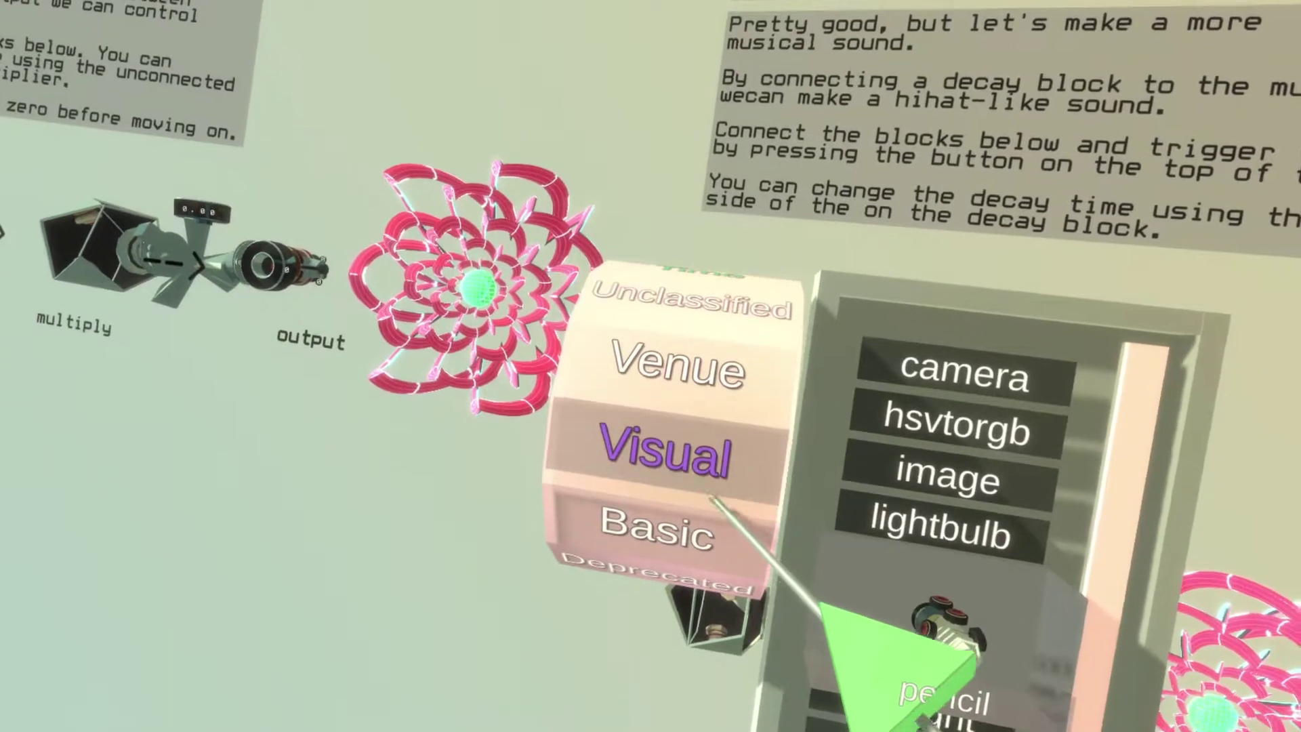
{"action": "scroll", "coordinate": [712, 505], "scroll_direction": "down", "scroll_amount": 1}
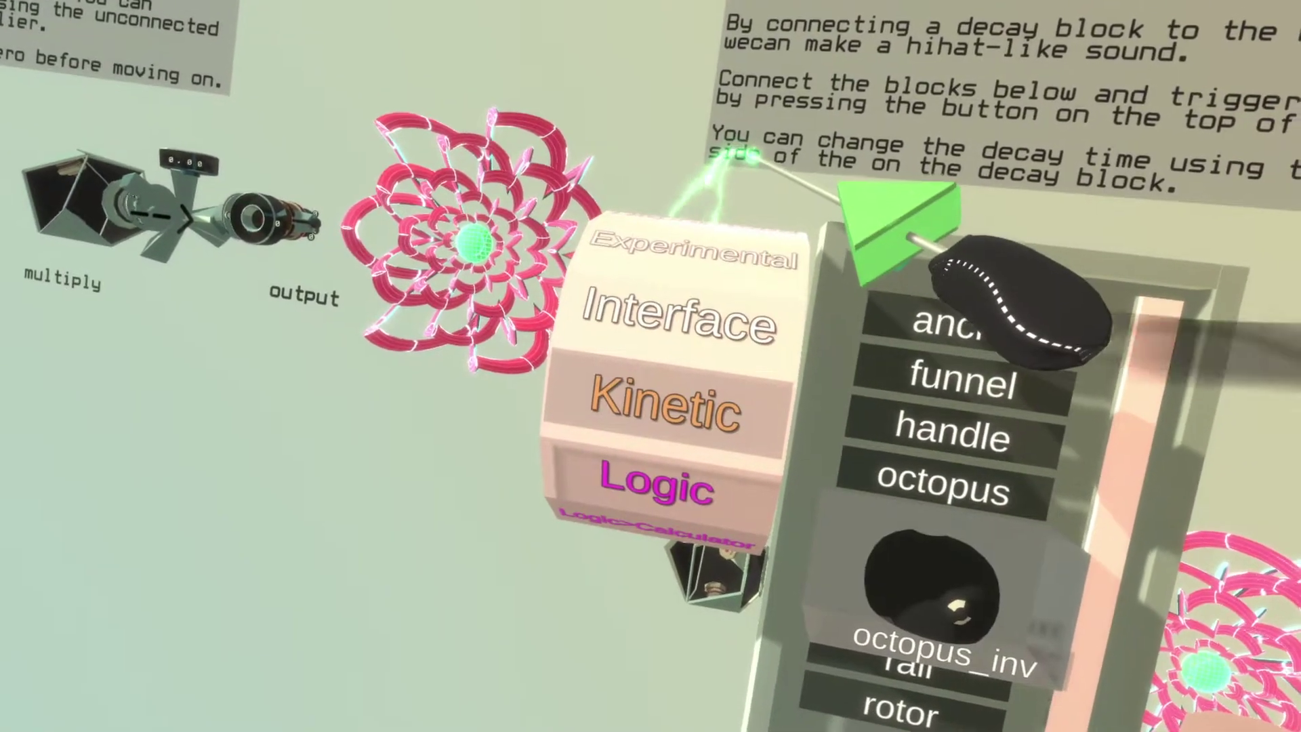
{"action": "scroll", "coordinate": [751, 444], "scroll_direction": "down", "scroll_amount": 1}
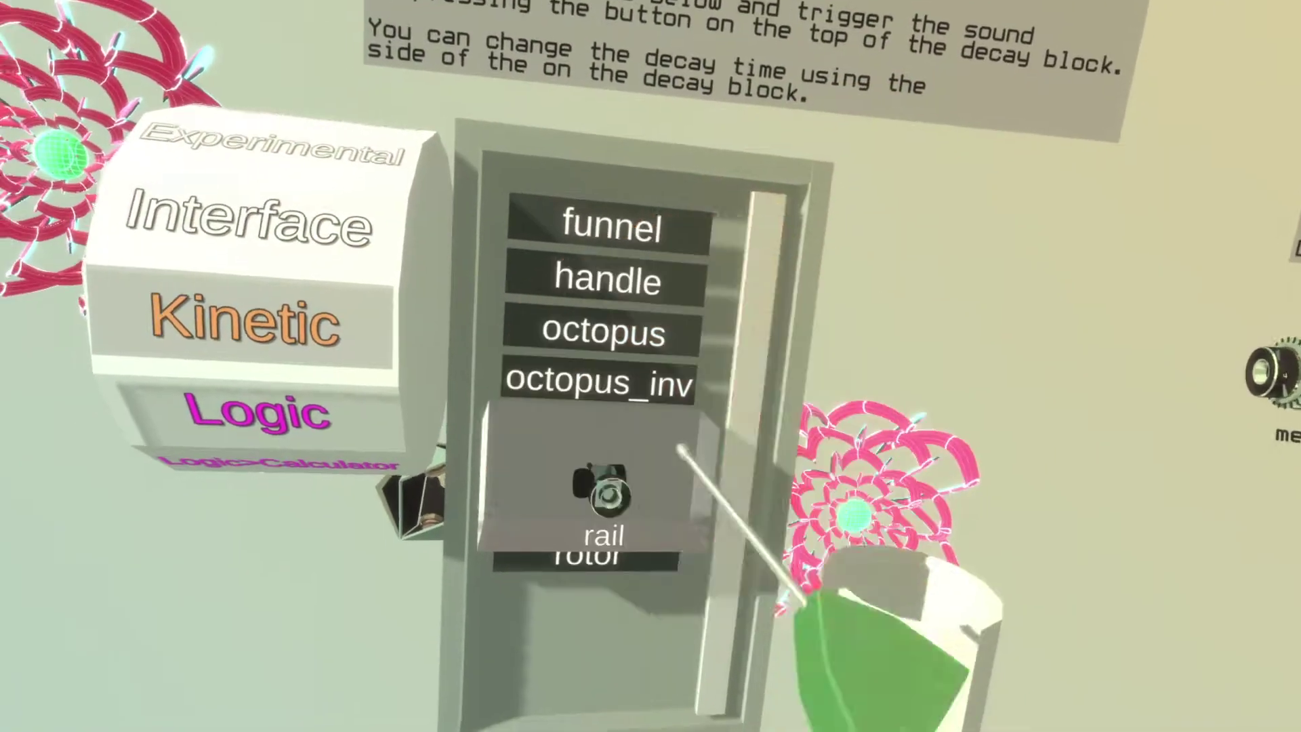
{"action": "left_click_drag", "start_coordinate": [653, 459], "coordinate": [597, 495]}
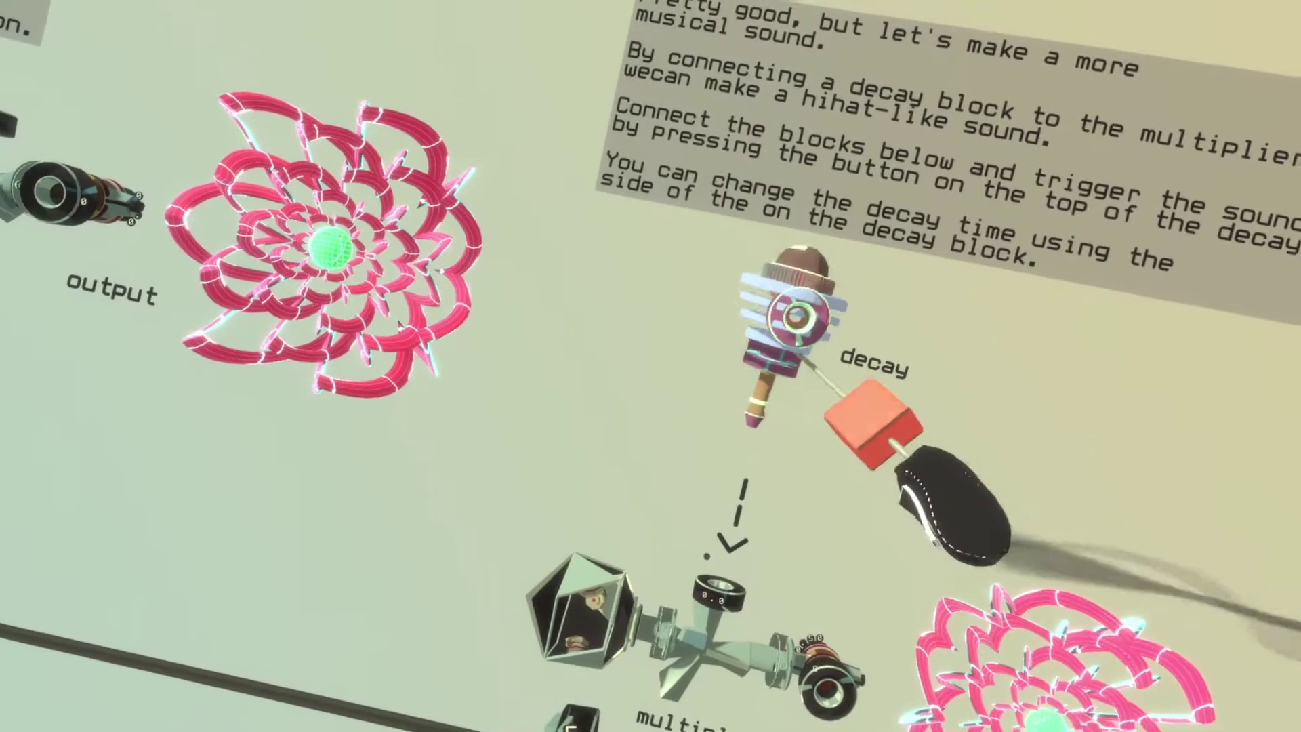
Attach the Step 3 decay block to the rail and stretch the rail out by its end
{"action": "left_click_drag", "start_coordinate": [784, 319], "coordinate": [814, 556]}
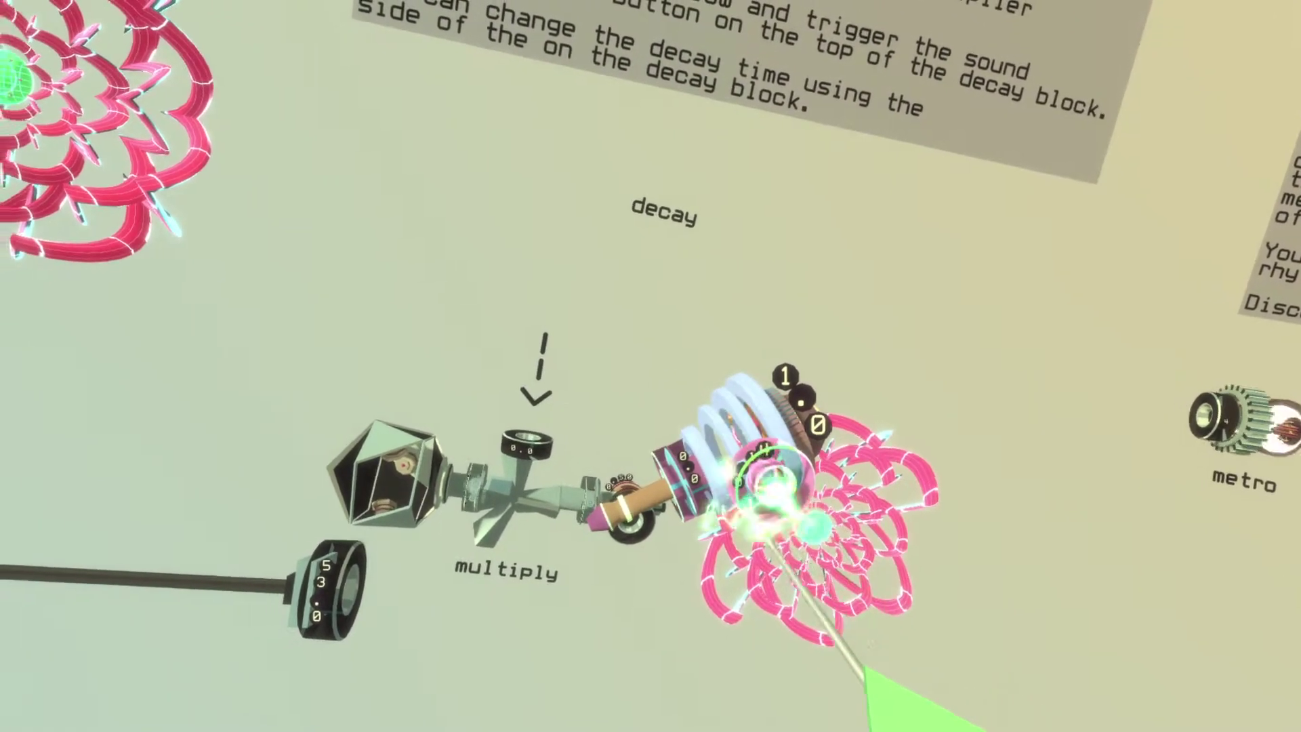
{"action": "mouse_move", "coordinate": [875, 583]}
{"action": "left_mouse_down"}
{"action": "mouse_move", "coordinate": [988, 625]}
{"action": "mouse_move", "coordinate": [988, 668]}
{"action": "mouse_move", "coordinate": [1061, 610]}
{"action": "mouse_move", "coordinate": [864, 593]}
{"action": "left_mouse_up"}
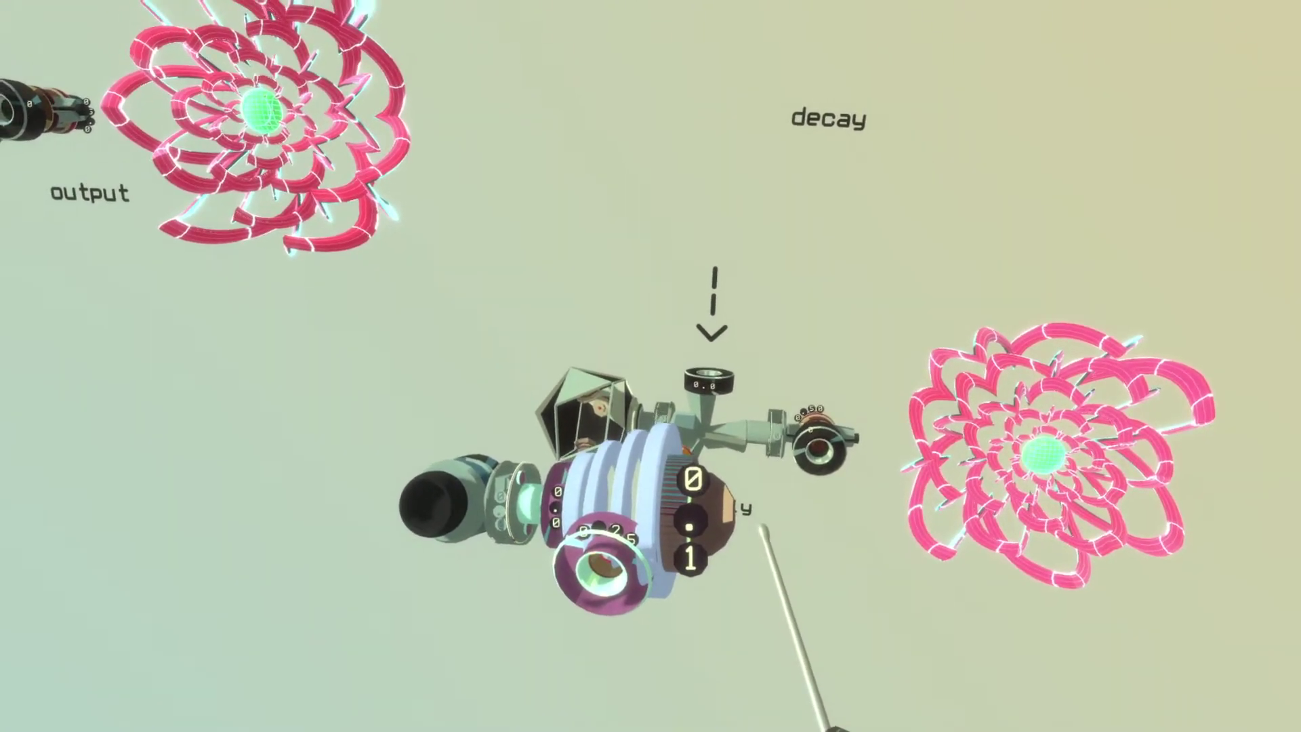
{"action": "left_click_drag", "start_coordinate": [523, 473], "coordinate": [1027, 644]}
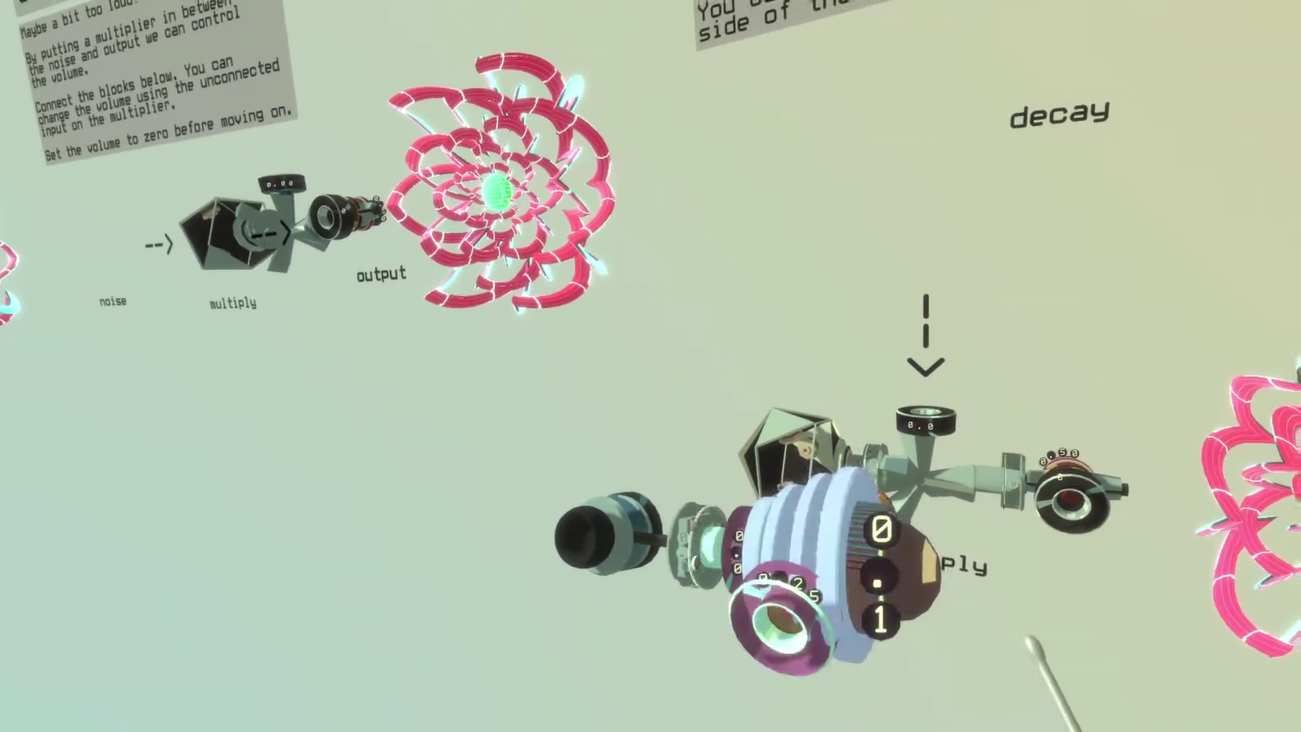
{"action": "left_click_drag", "start_coordinate": [590, 534], "coordinate": [169, 435]}
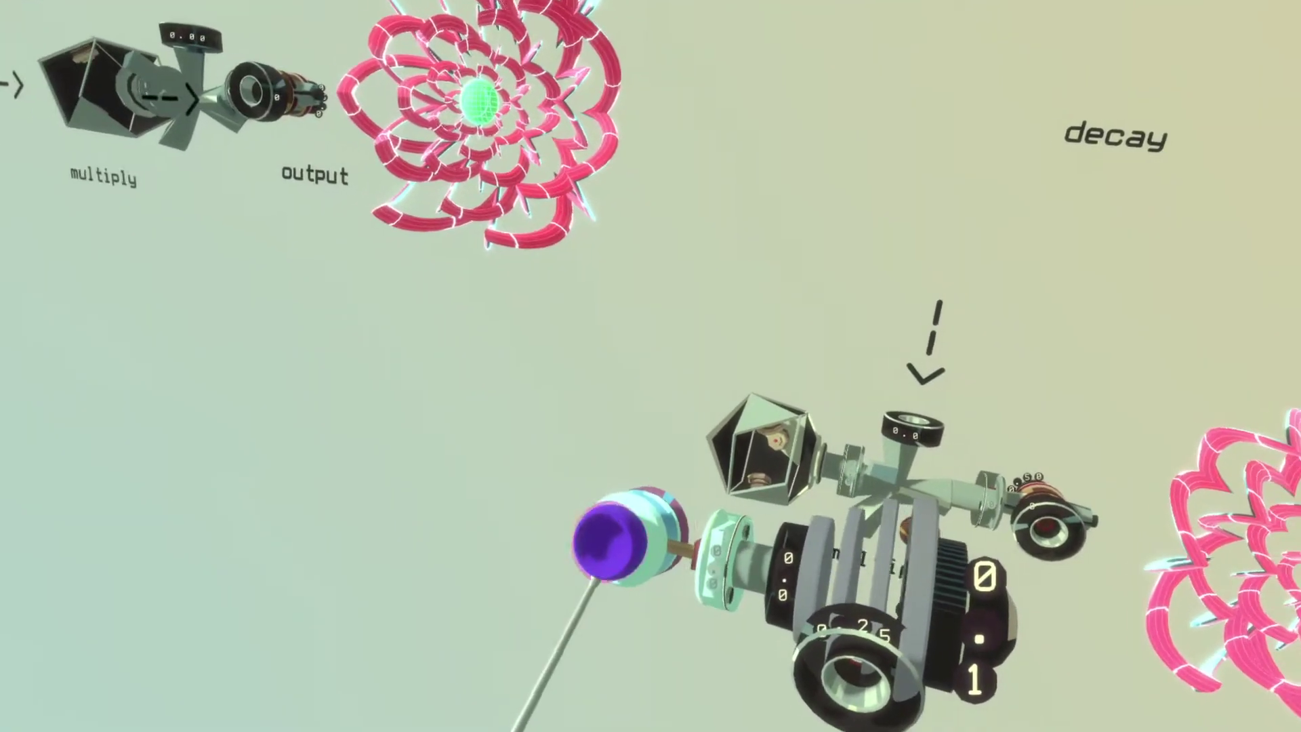
Detach the decay block from the rail and remove the rail
{"action": "left_click_drag", "start_coordinate": [671, 678], "coordinate": [953, 690]}
{"action": "right_click", "coordinate": [691, 537]}
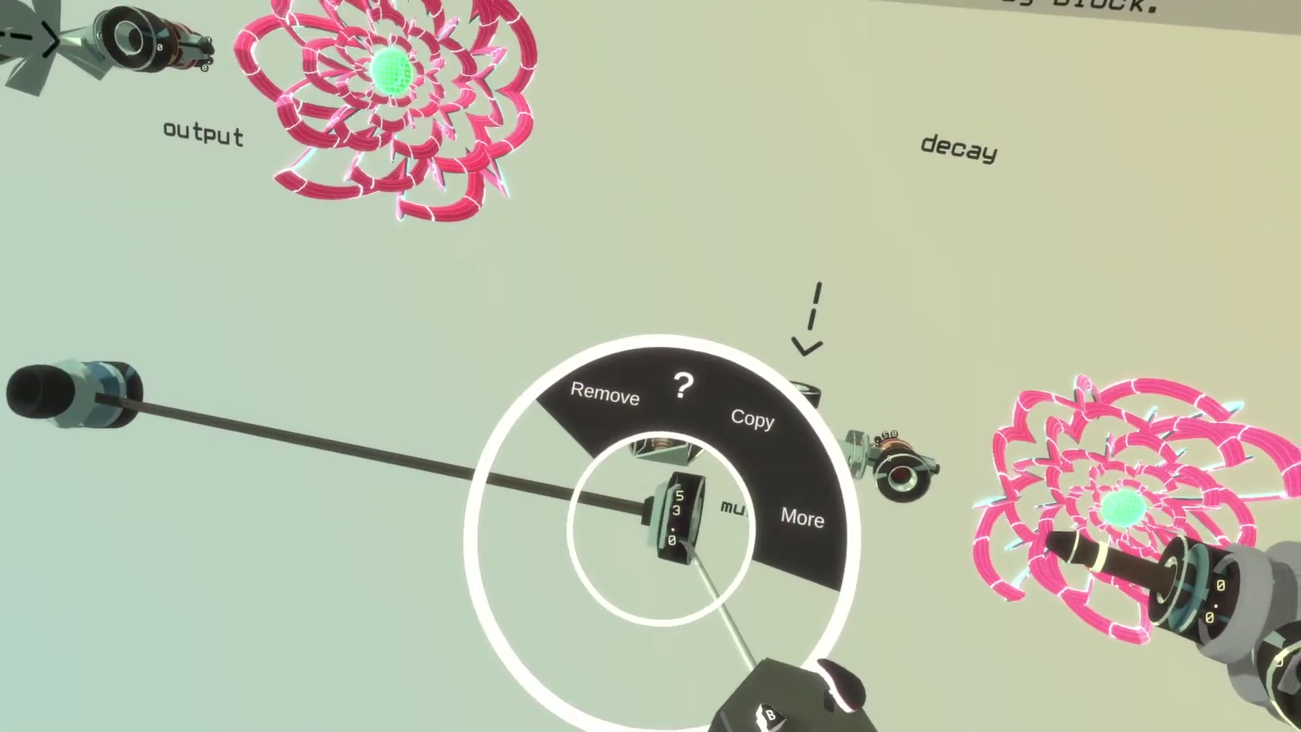
{"action": "left_click", "coordinate": [605, 386]}
Connect the decay block to the free input of the multiply block in Step 3
{"action": "left_click_drag", "start_coordinate": [840, 631], "coordinate": [698, 495]}
{"action": "left_click_drag", "start_coordinate": [898, 390], "coordinate": [749, 271]}
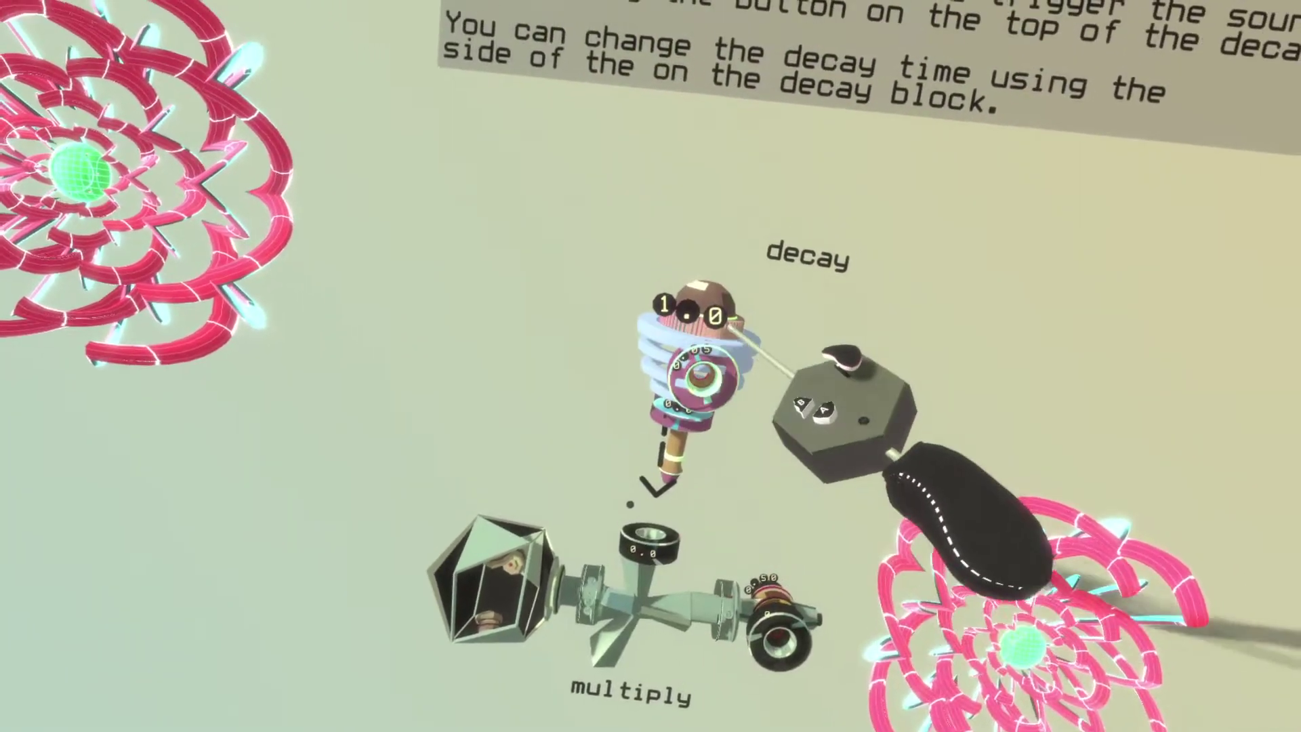
{"action": "mouse_move", "coordinate": [842, 390]}
{"action": "left_mouse_down"}
{"action": "mouse_move", "coordinate": [828, 349]}
{"action": "mouse_move", "coordinate": [829, 376]}
{"action": "left_mouse_up"}
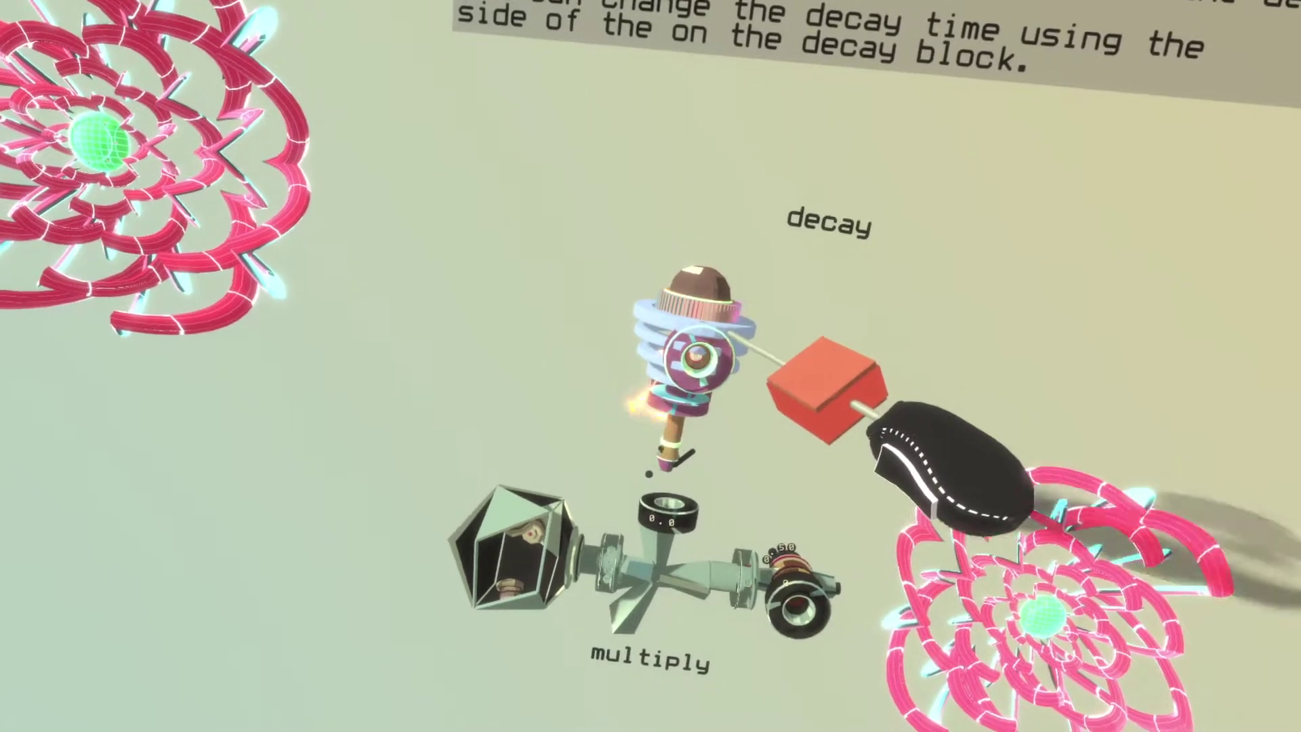
{"action": "left_click_drag", "start_coordinate": [884, 501], "coordinate": [862, 412]}
{"action": "left_click_drag", "start_coordinate": [901, 468], "coordinate": [886, 450]}
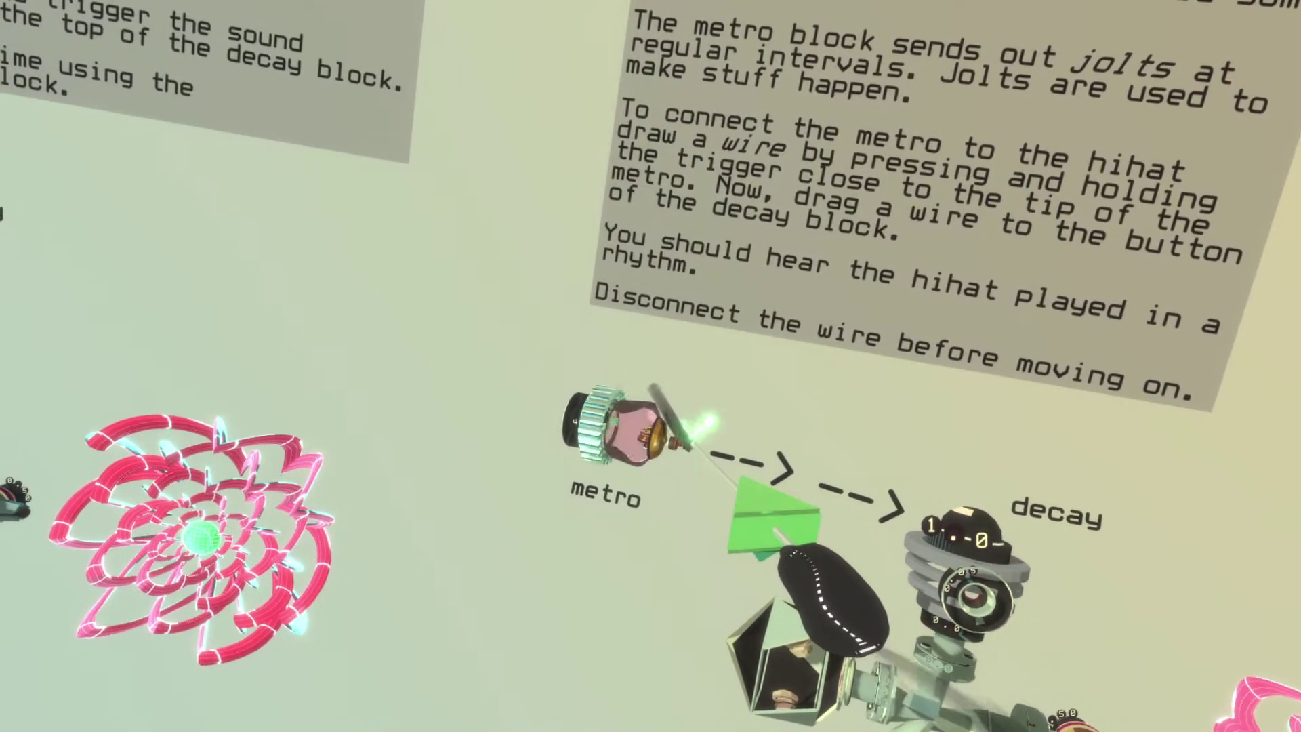
Draw a wire from the metro block's tip to the button of the decay block in Step 4
{"action": "left_click_drag", "start_coordinate": [678, 453], "coordinate": [688, 346]}
{"action": "left_click_drag", "start_coordinate": [671, 486], "coordinate": [671, 490]}
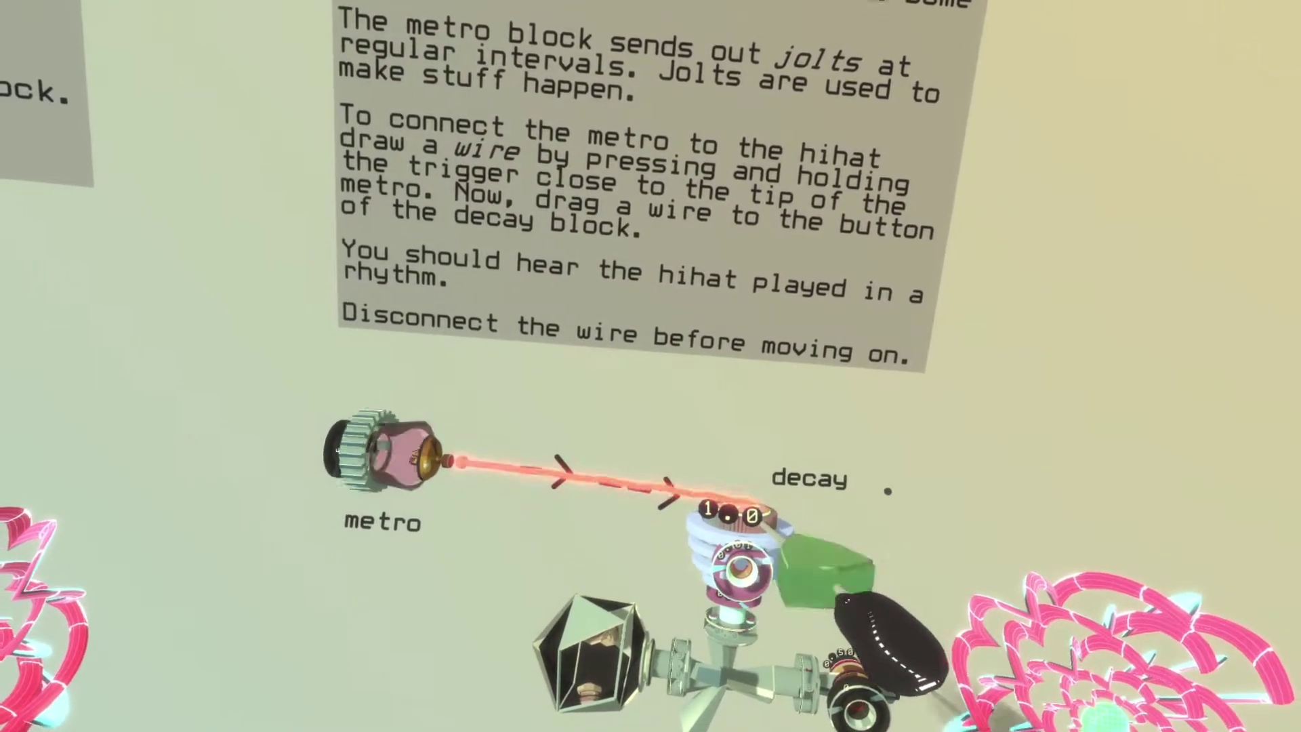
{"action": "left_click", "coordinate": [780, 536]}
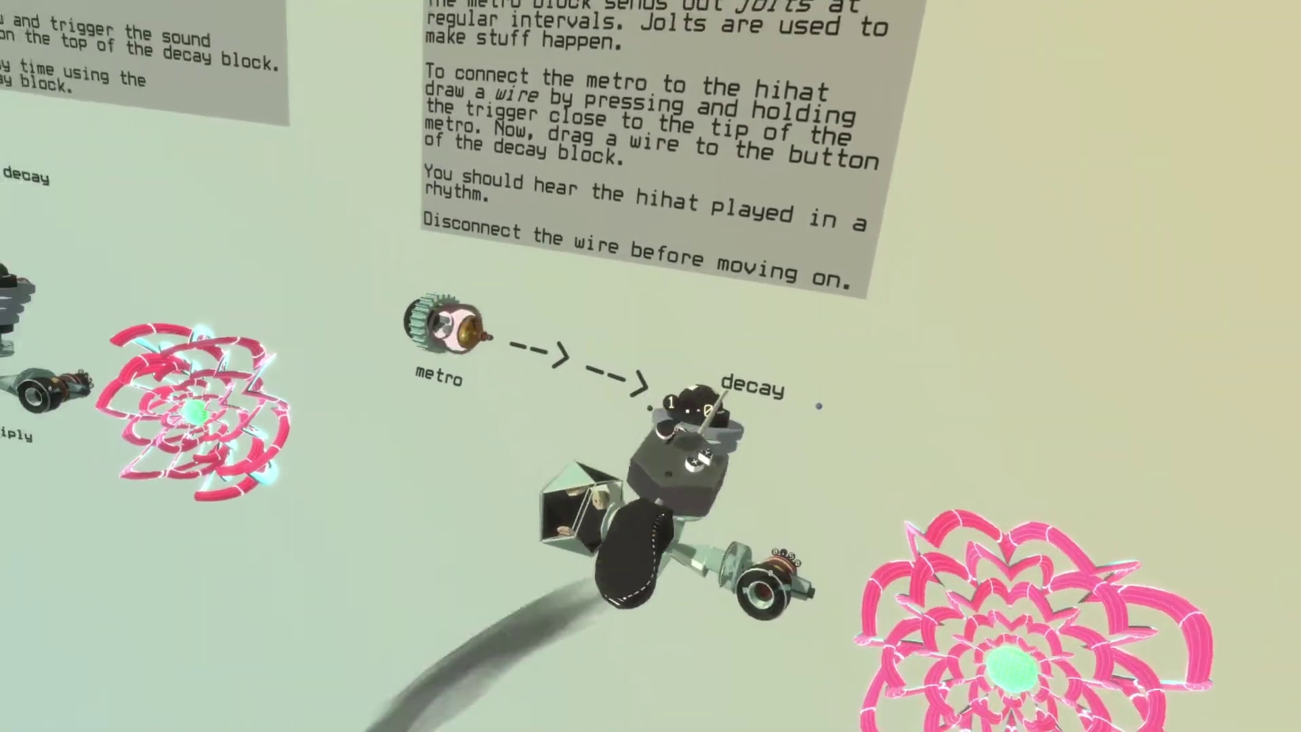
{"action": "left_click_drag", "start_coordinate": [501, 335], "coordinate": [705, 400]}
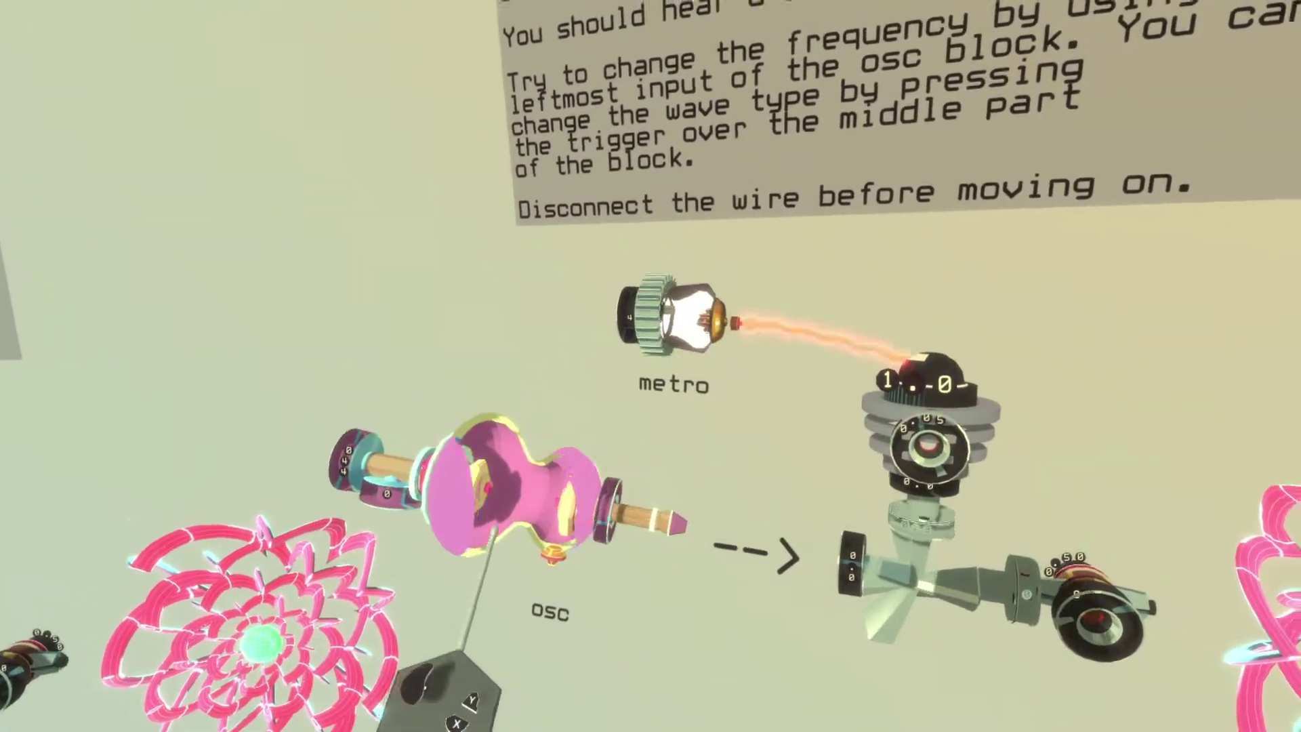
Connect the osc block to the multiplier in Step 5
{"action": "left_click_drag", "start_coordinate": [488, 488], "coordinate": [420, 623]}
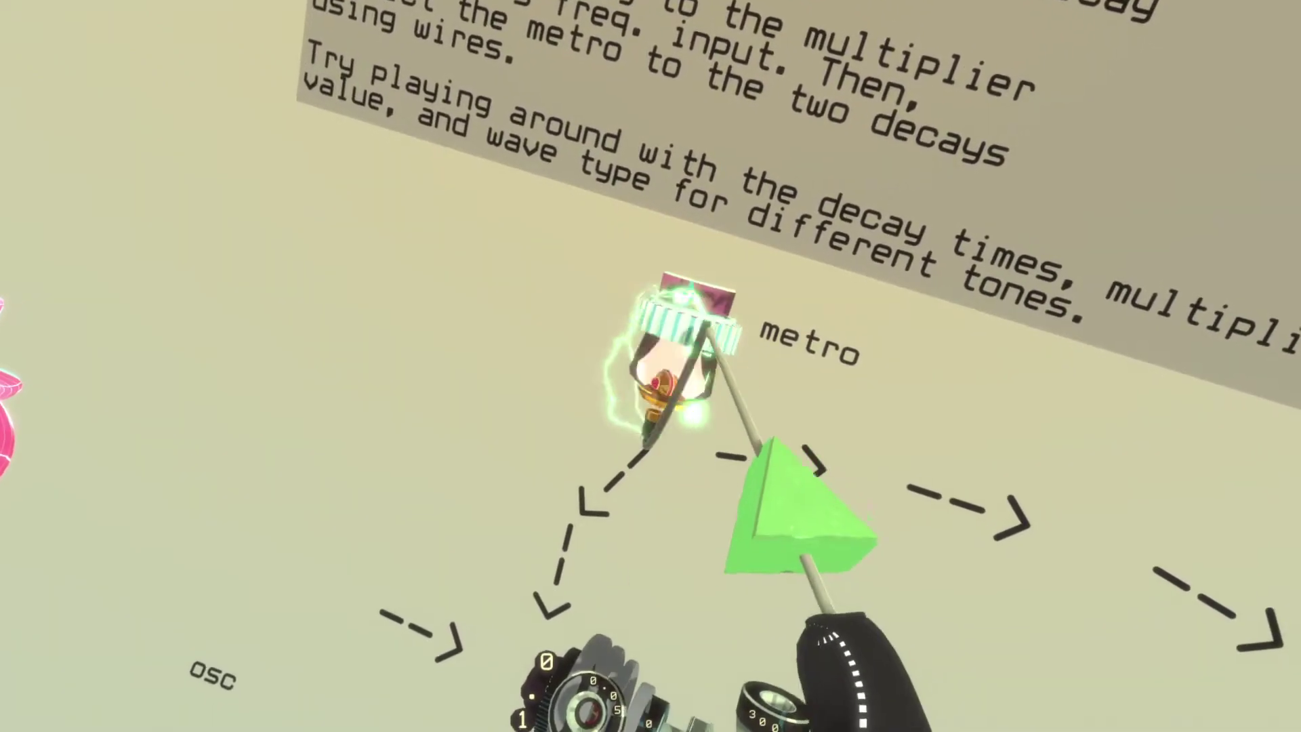
Wire the Step 6 metro block to both decay blocks
{"action": "left_click_drag", "start_coordinate": [709, 326], "coordinate": [681, 525]}
{"action": "left_click_drag", "start_coordinate": [640, 396], "coordinate": [630, 424]}
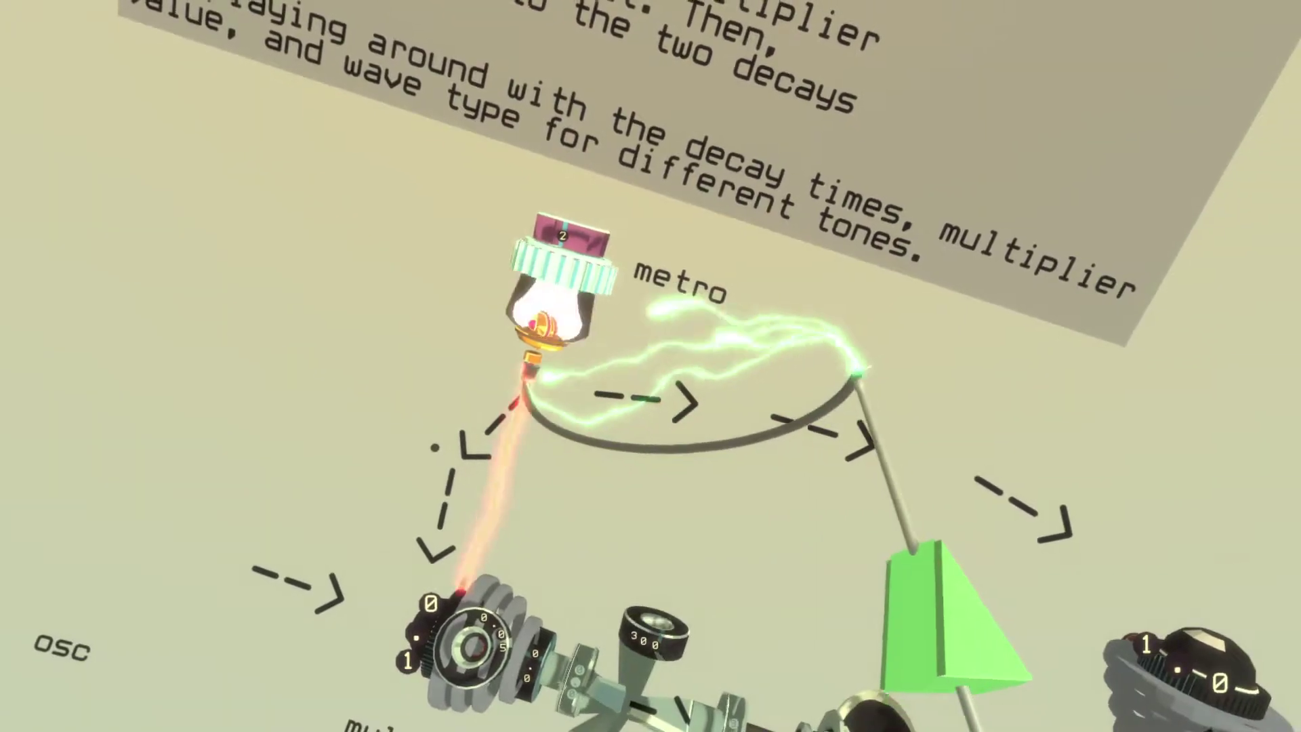
{"action": "left_click_drag", "start_coordinate": [908, 420], "coordinate": [678, 448]}
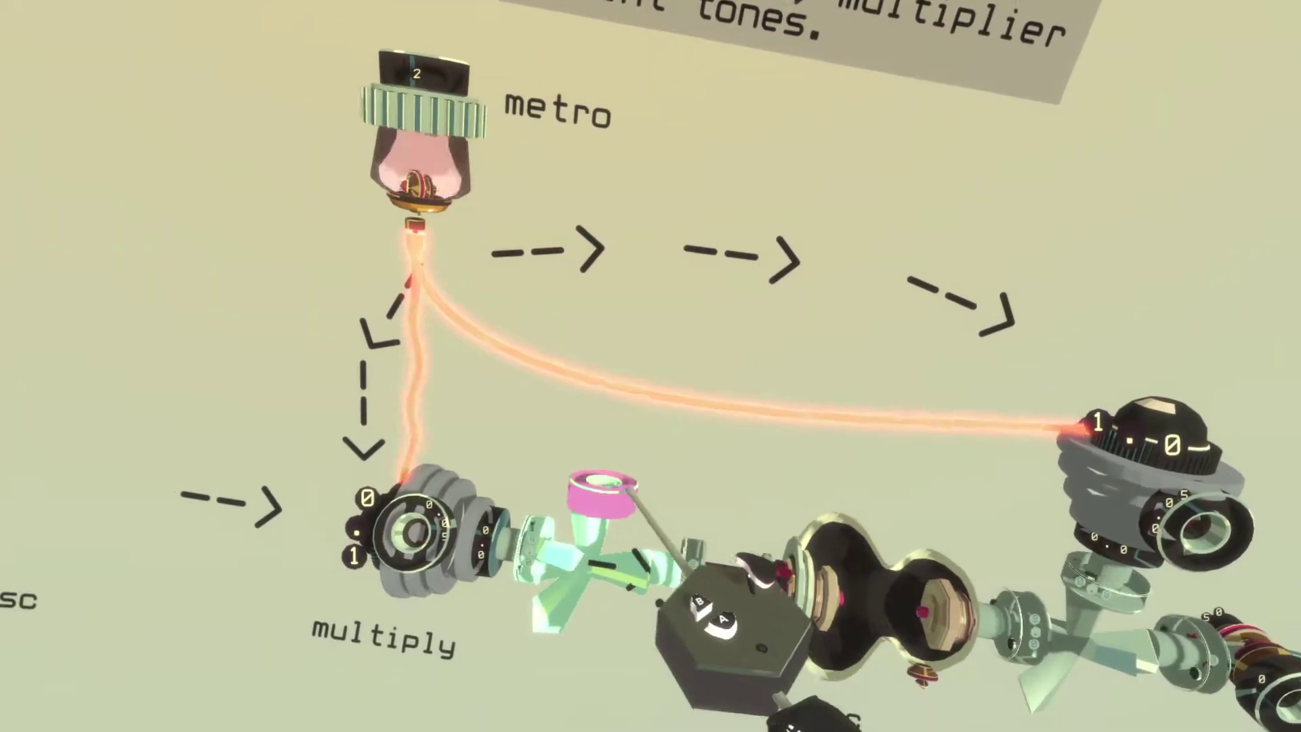
Raise the unconnected input of the Step 6 multiplier to 500
{"action": "left_click_drag", "start_coordinate": [576, 522], "coordinate": [580, 518]}
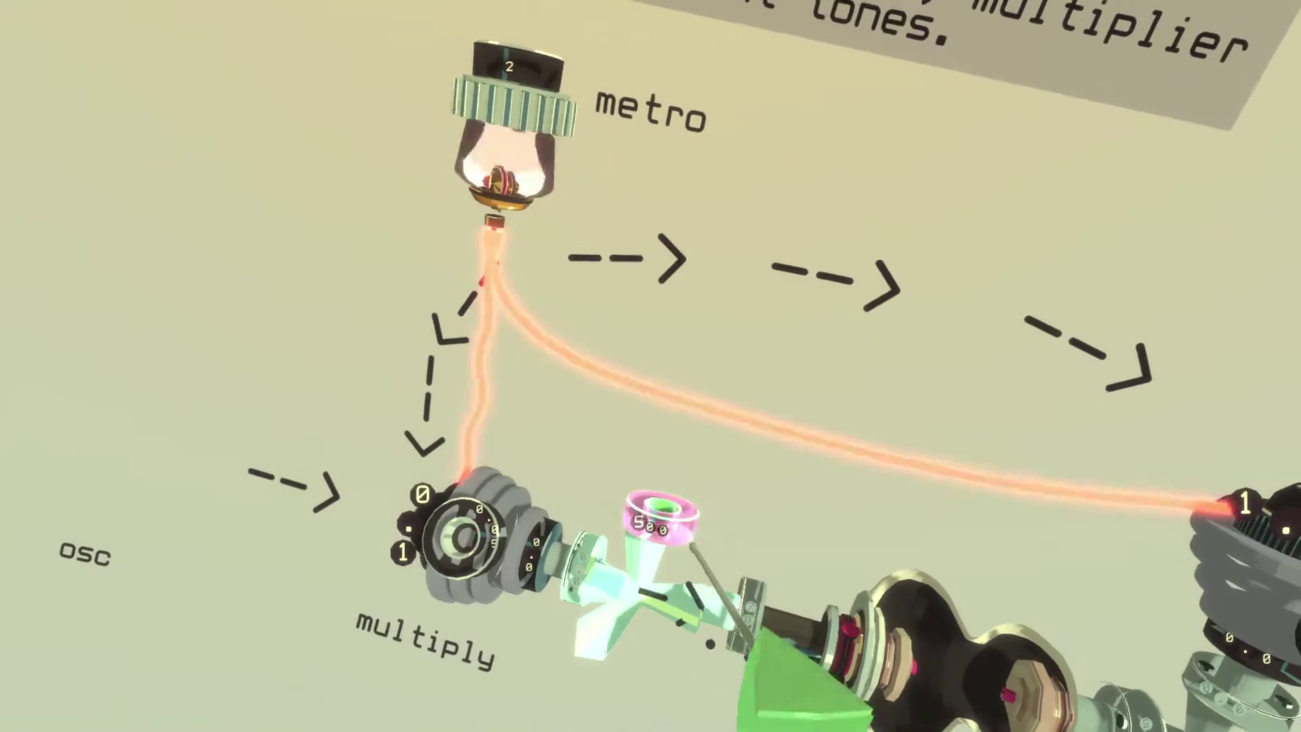
{"action": "left_click_drag", "start_coordinate": [671, 521], "coordinate": [668, 536]}
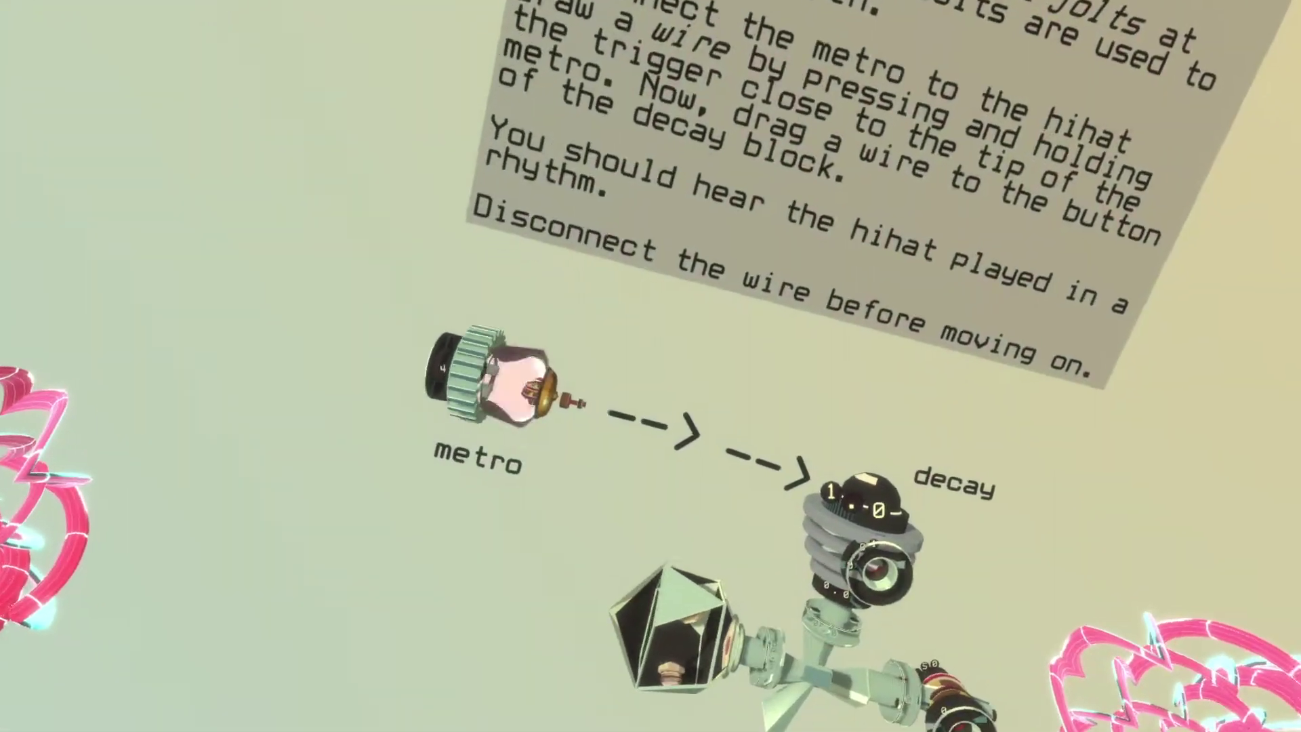
Wire the Step 4 metro to its decay block again
{"action": "left_click_drag", "start_coordinate": [637, 433], "coordinate": [902, 549]}
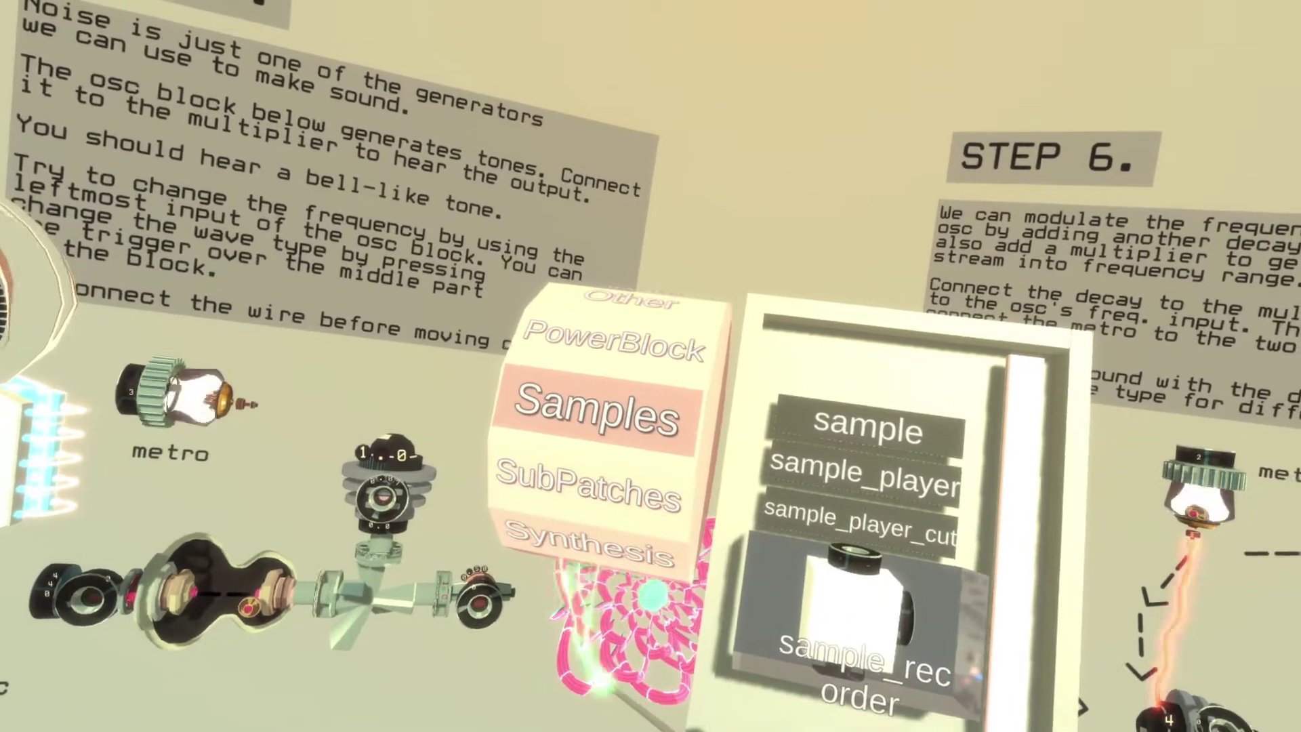
{"action": "scroll", "coordinate": [495, 413], "scroll_direction": "down", "scroll_amount": 2}
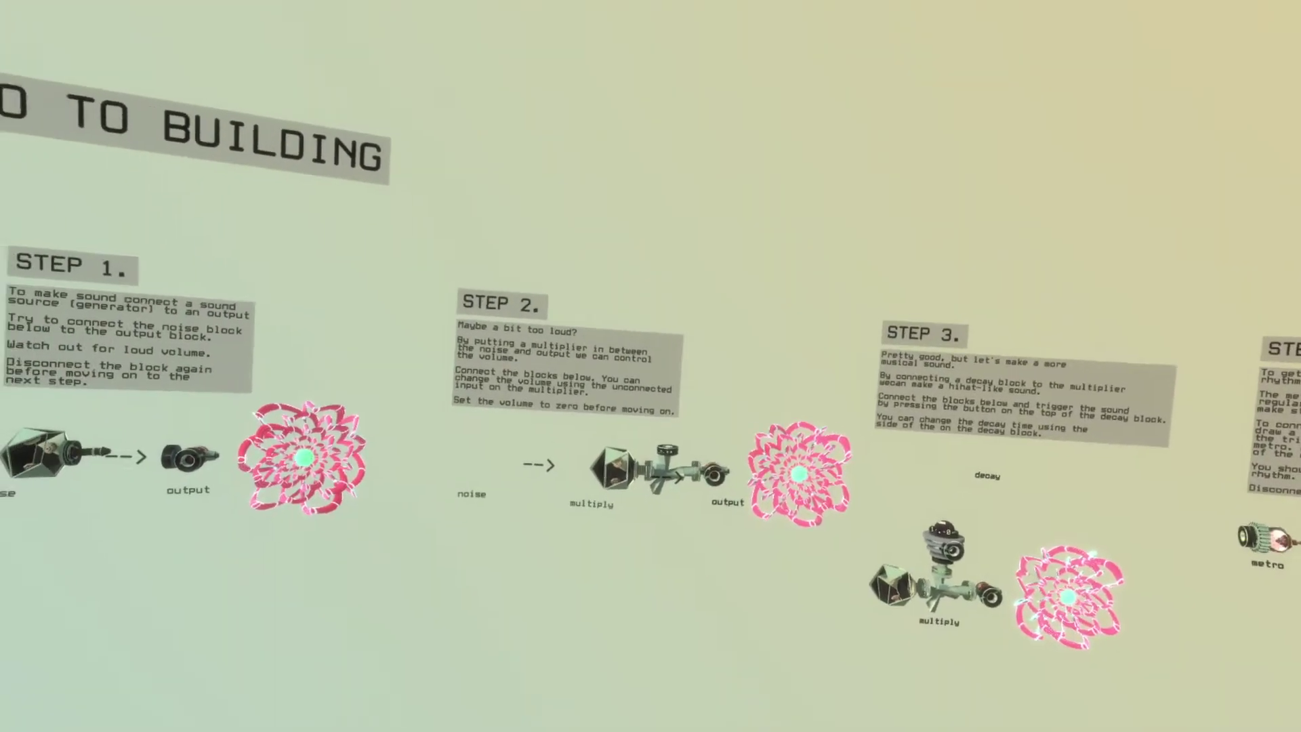
Open the drums demo world and start its rhythm with the "Trigger to start" toggle
{"action": "key", "text": "Escape"}
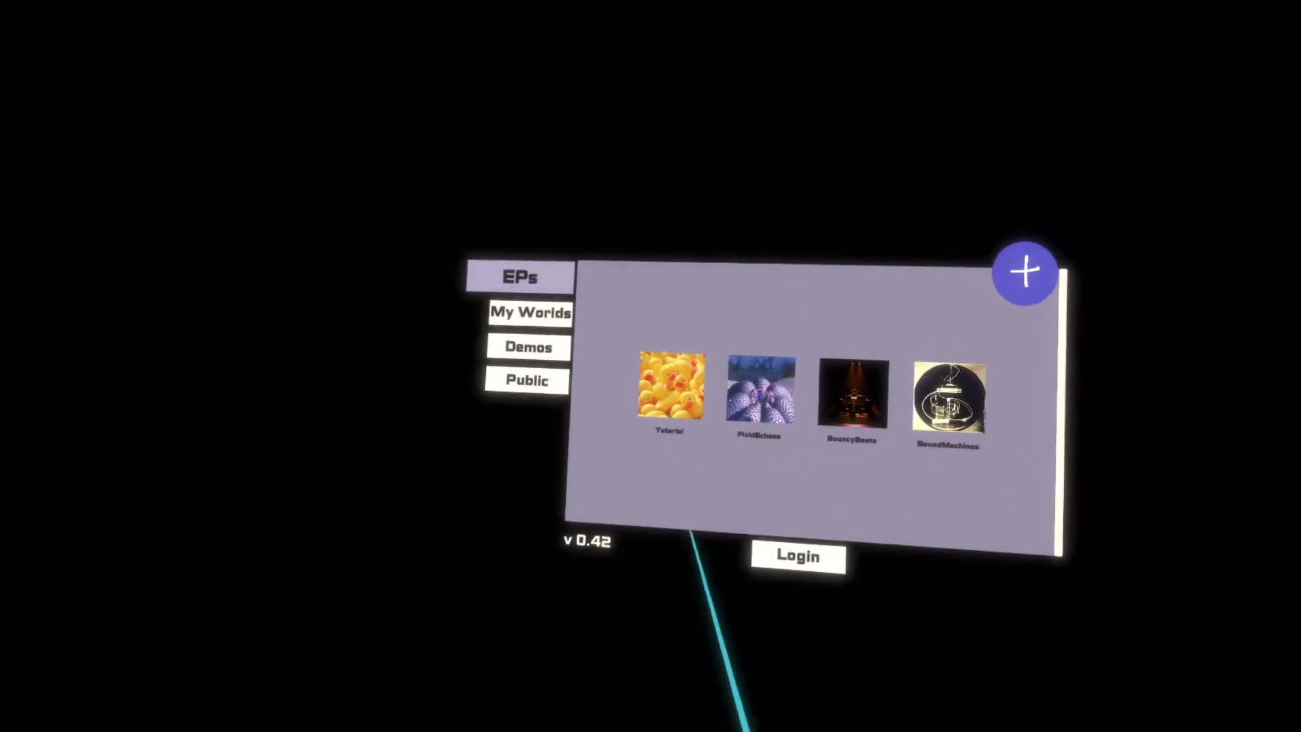
{"action": "left_click", "coordinate": [581, 380]}
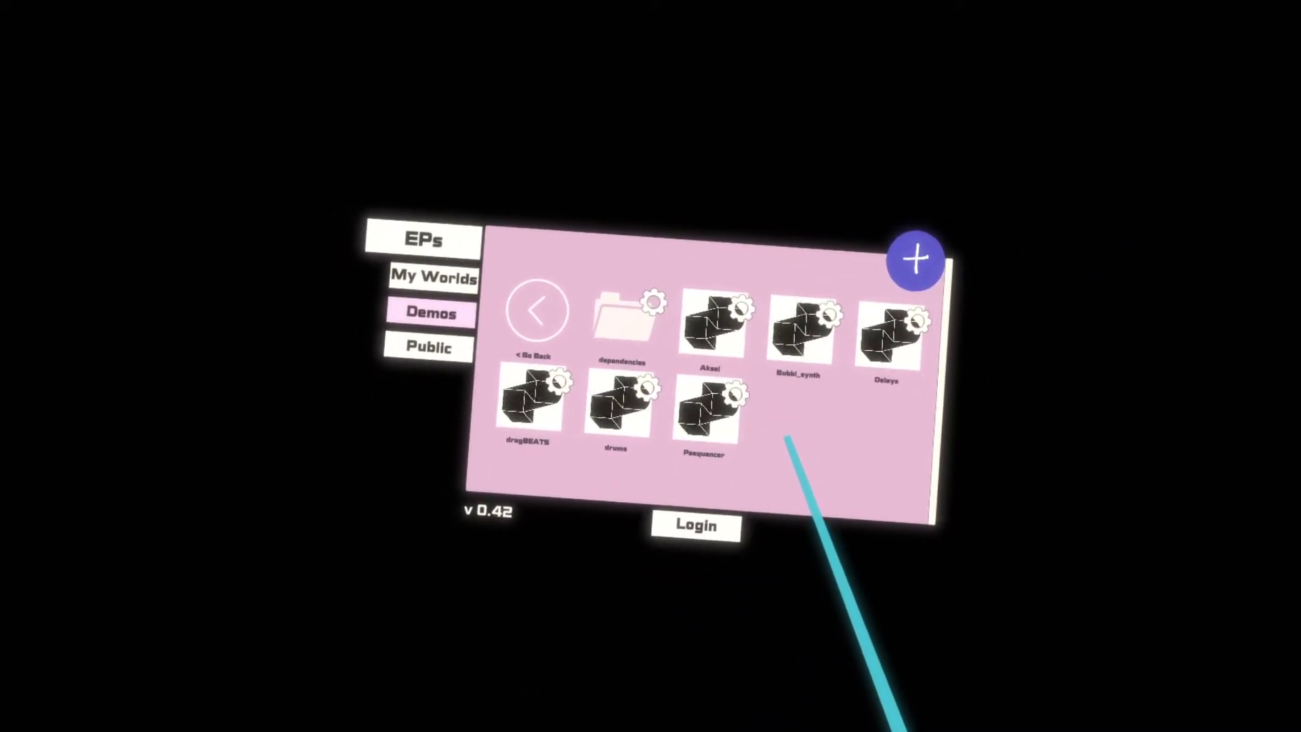
{"action": "left_click", "coordinate": [614, 410]}
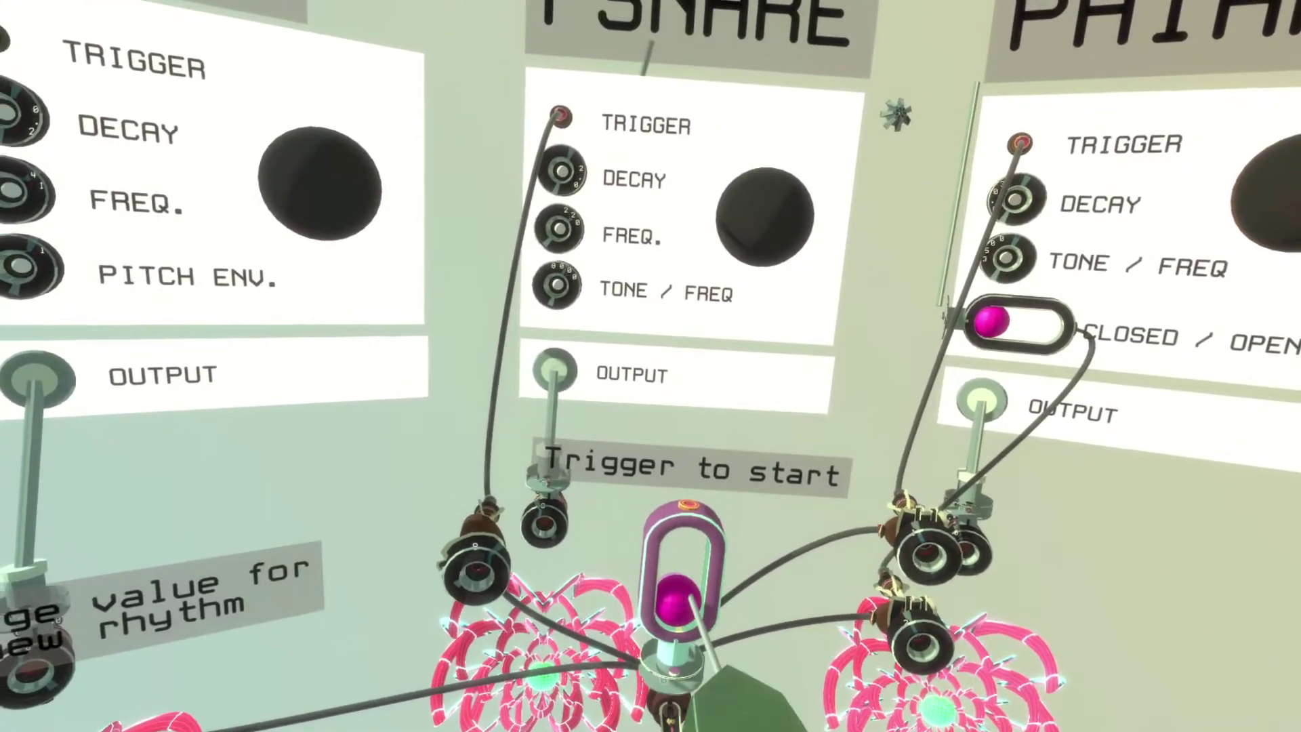
{"action": "left_click", "coordinate": [680, 597]}
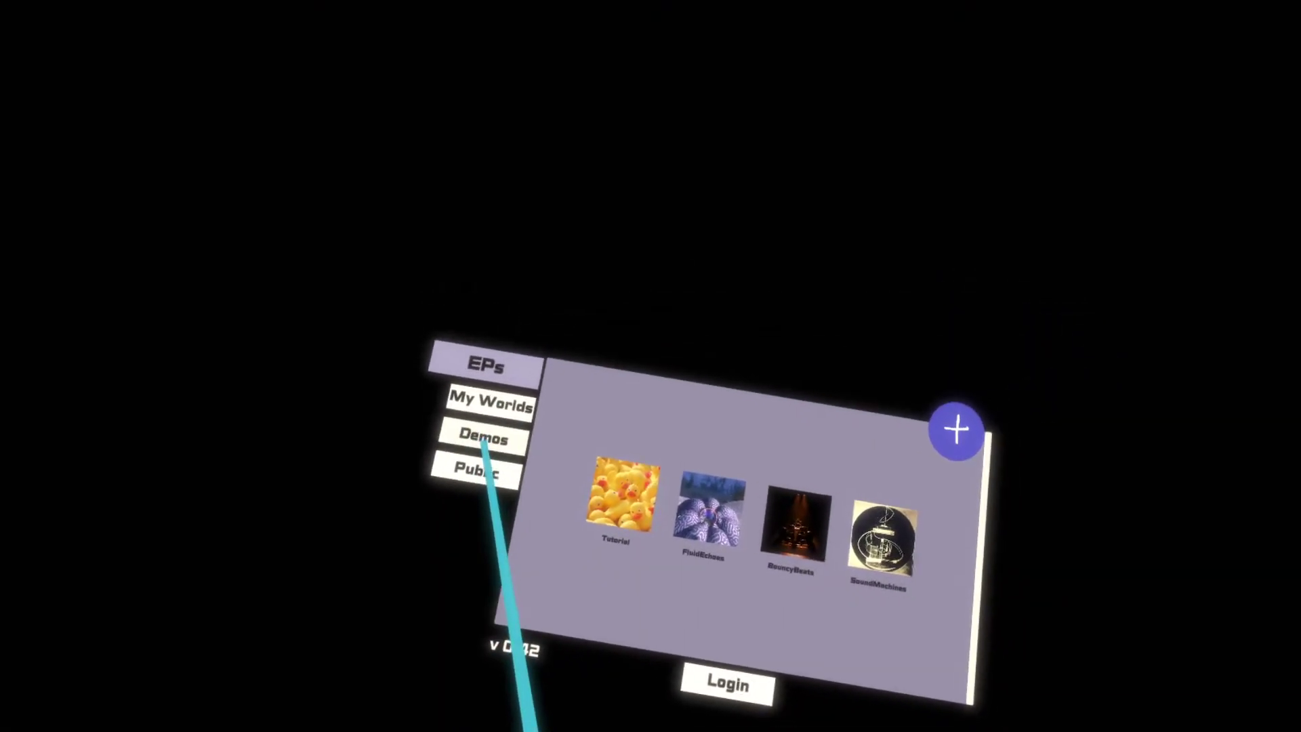
Return to the demo worlds and open the Psequencer demo
{"action": "left_click", "coordinate": [483, 438]}
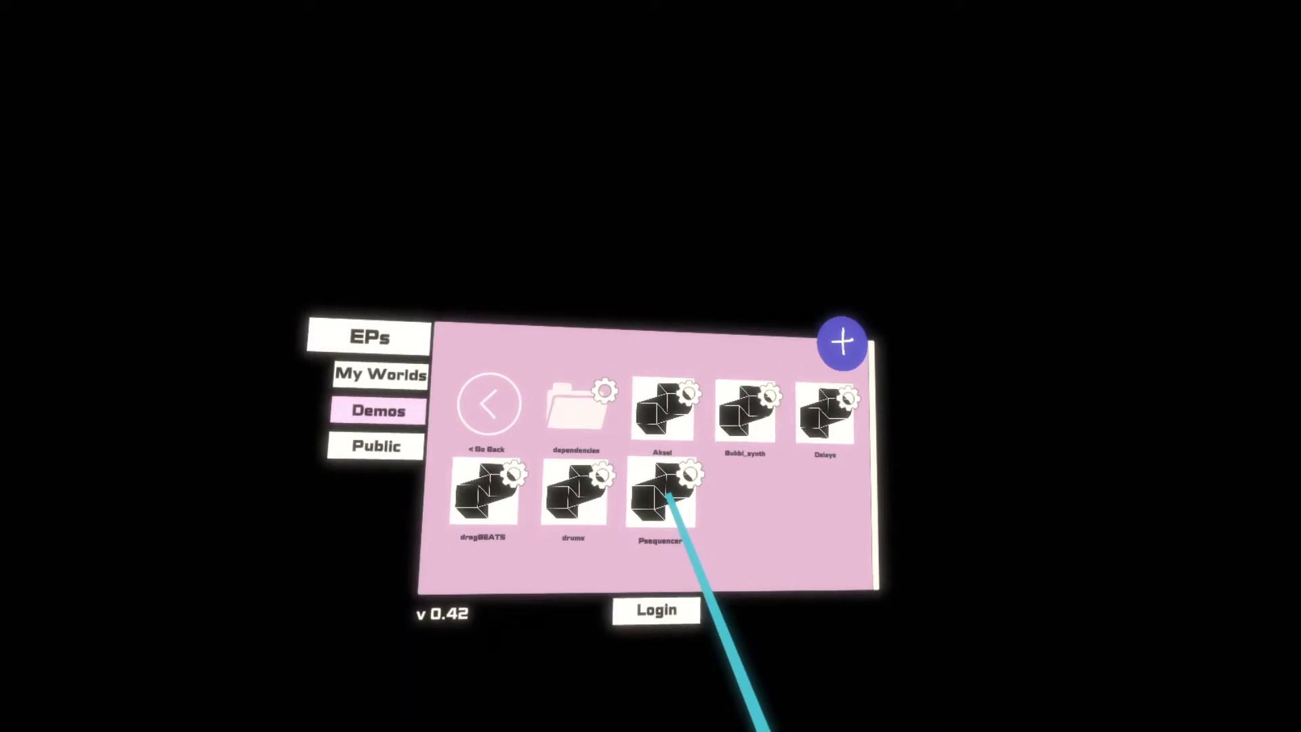
{"action": "left_click", "coordinate": [668, 495]}
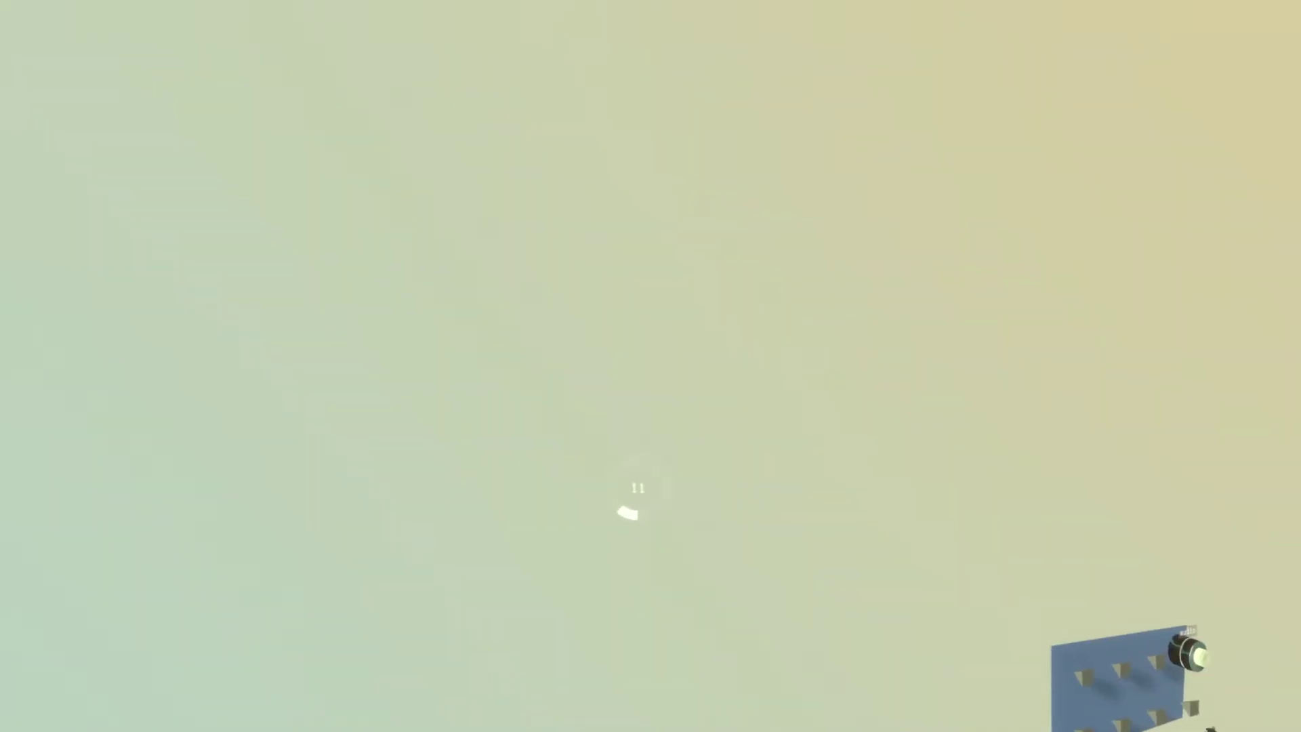